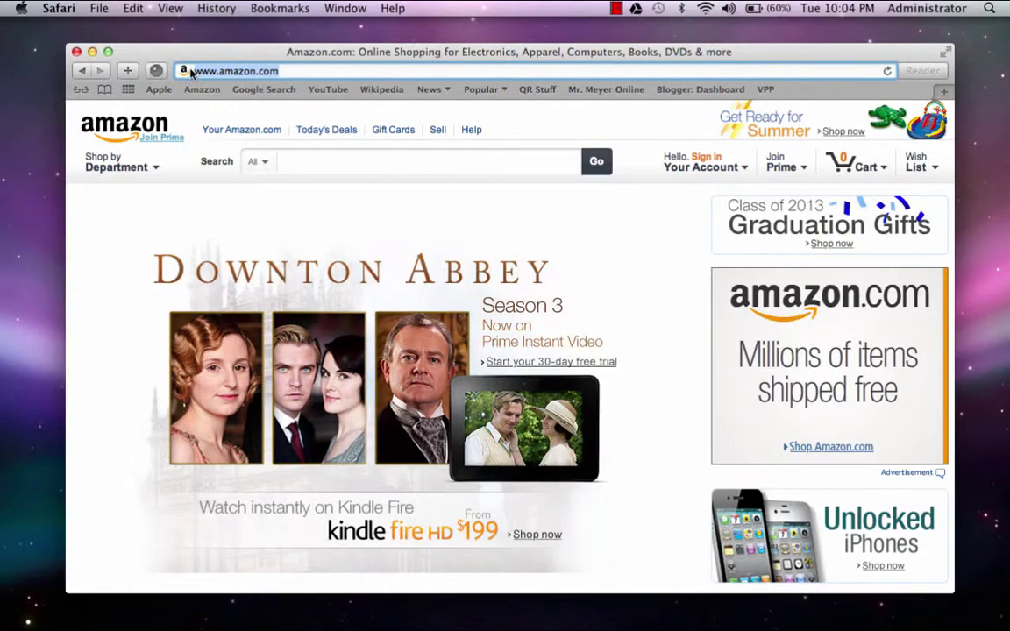
Step: Load techsmith.com in Safari and bring up the TechSmith product listing
text(techsmi)
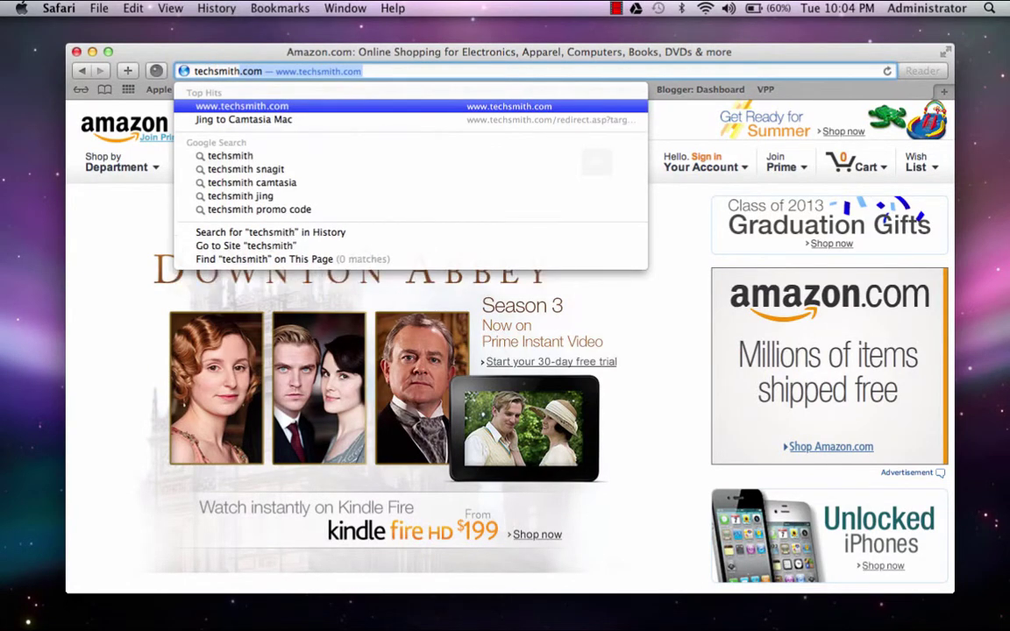
text(th.com)
key(Return)
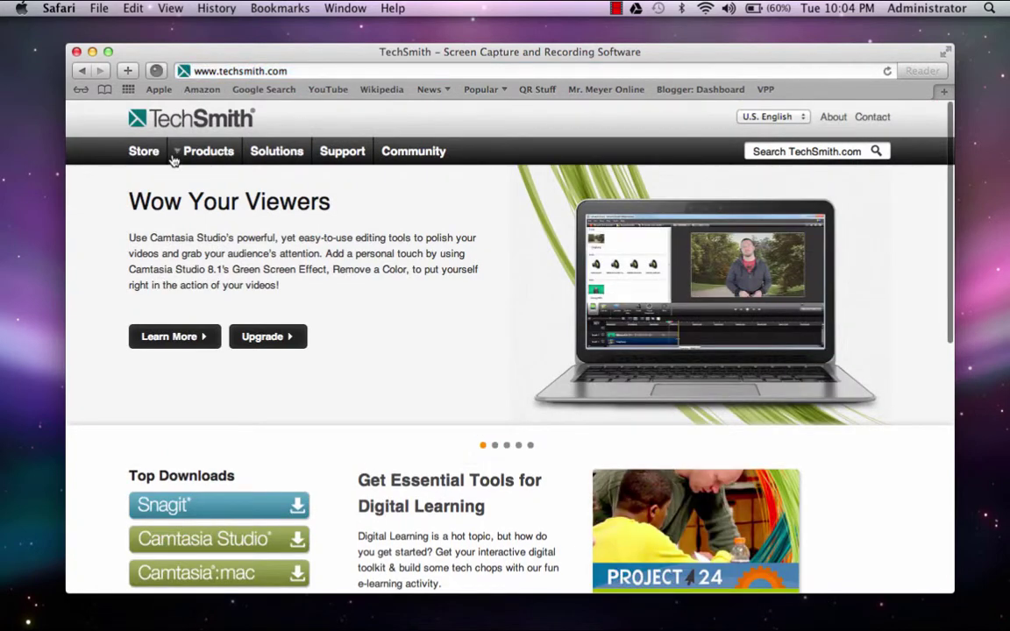
click(188, 154)
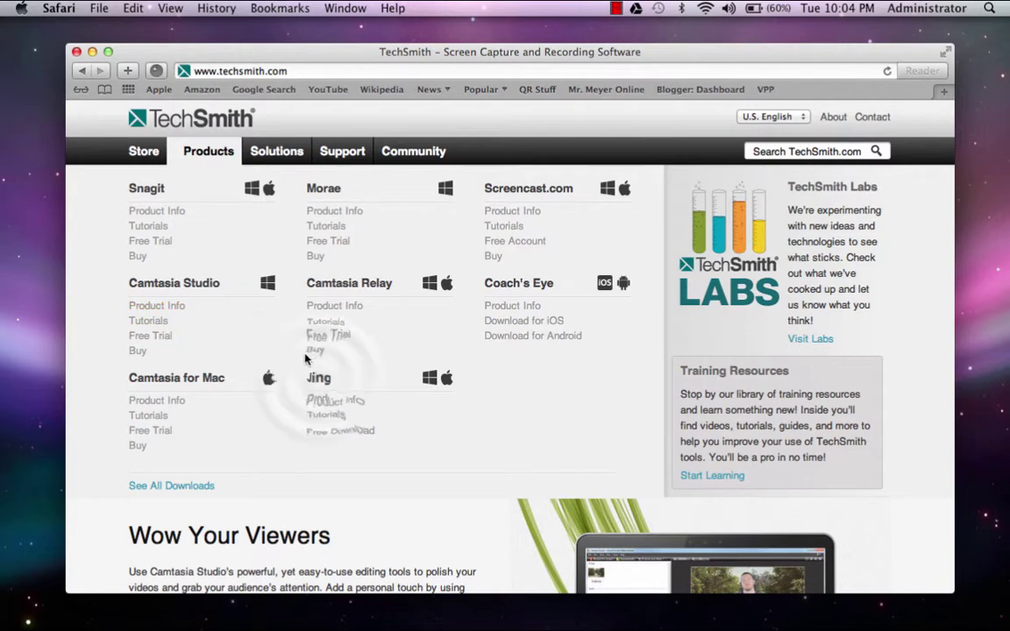
Step: Open the Jing product page and continue to its Free Download page
click(318, 378)
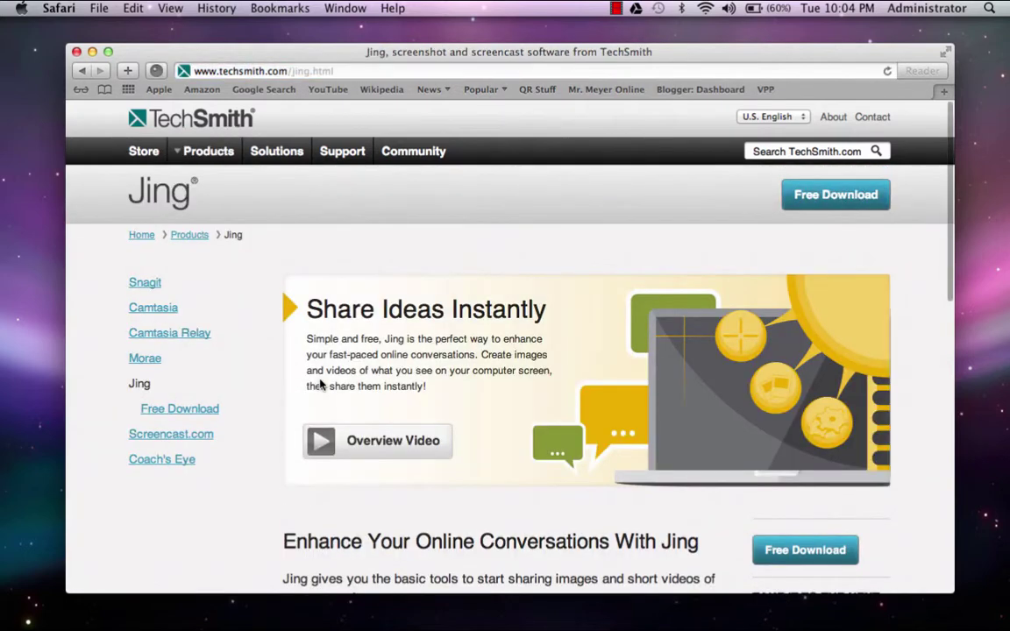
scroll(321, 383, down, 1)
scroll(321, 383, down, 5)
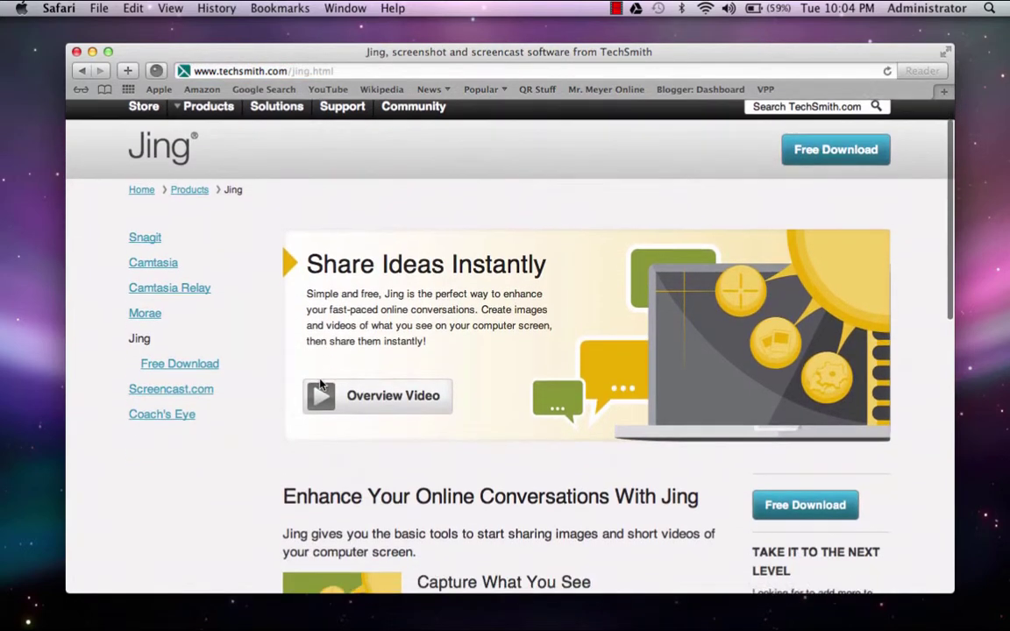
scroll(321, 383, down, 2)
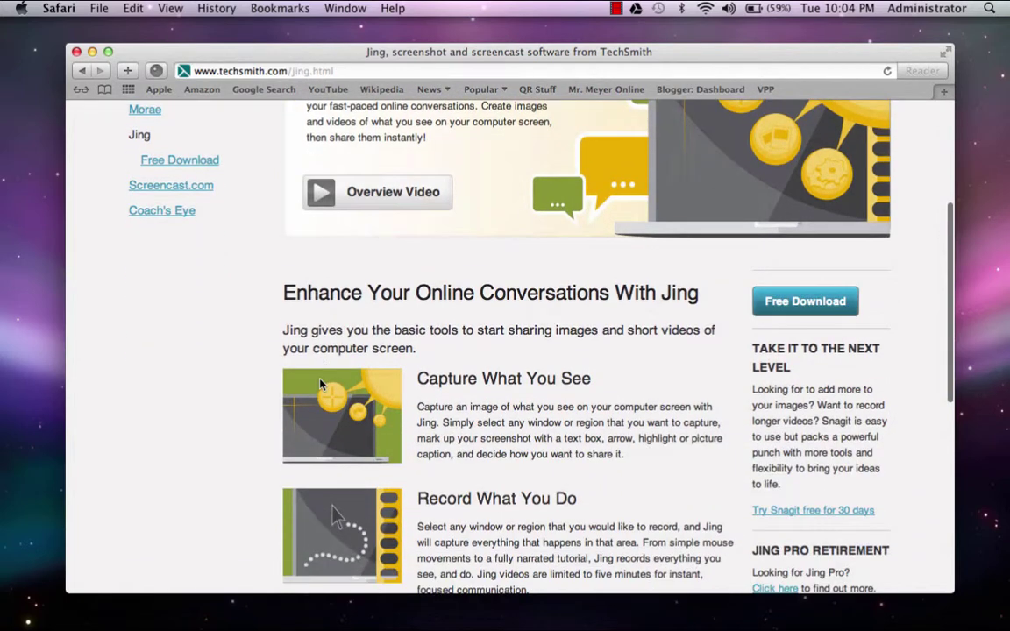
scroll(320, 383, down, 2)
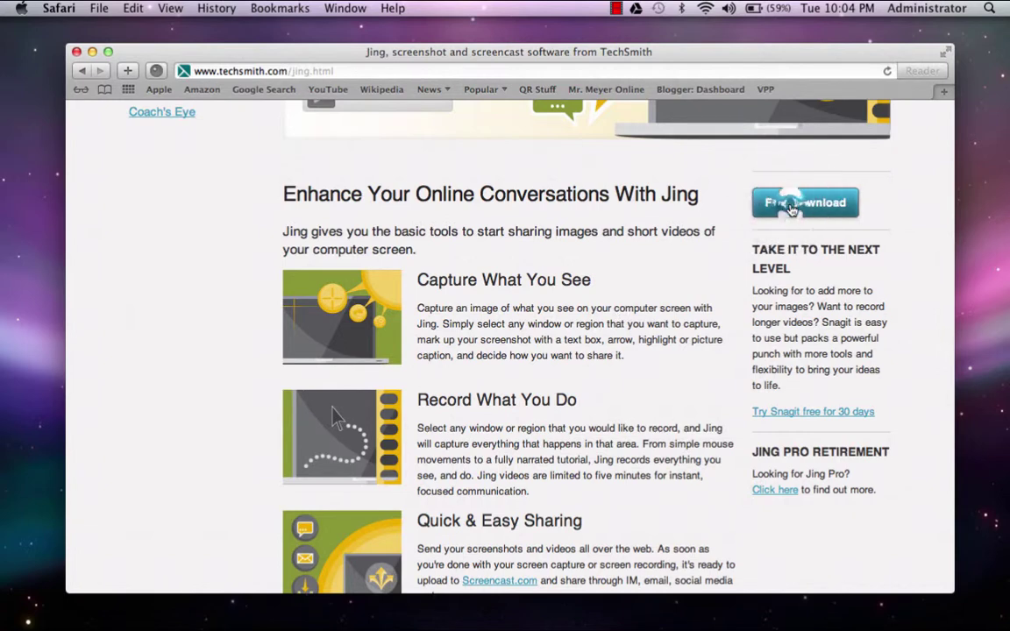
click(791, 208)
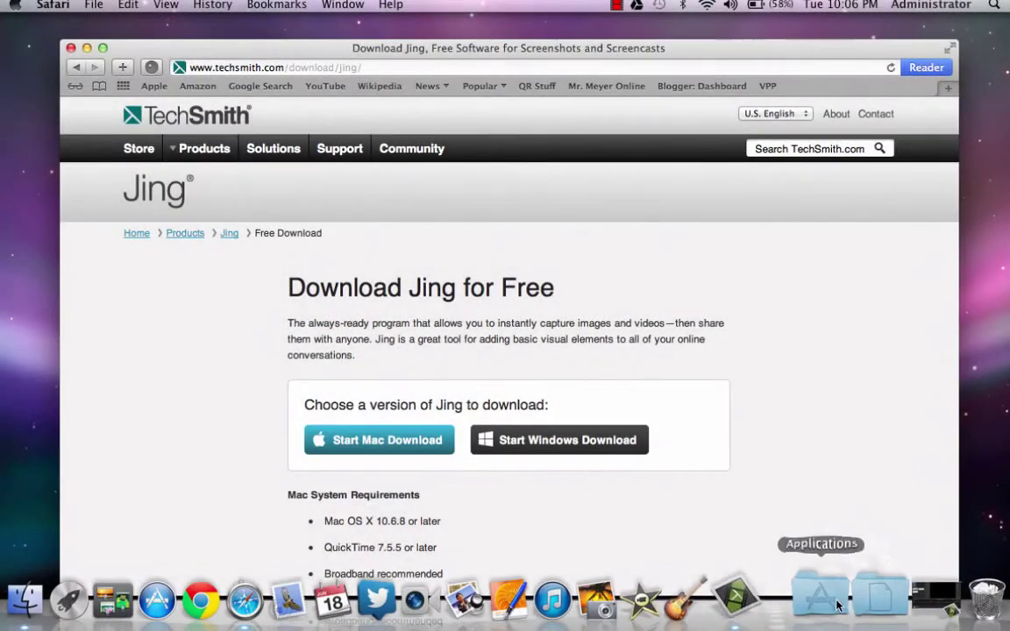
click(828, 602)
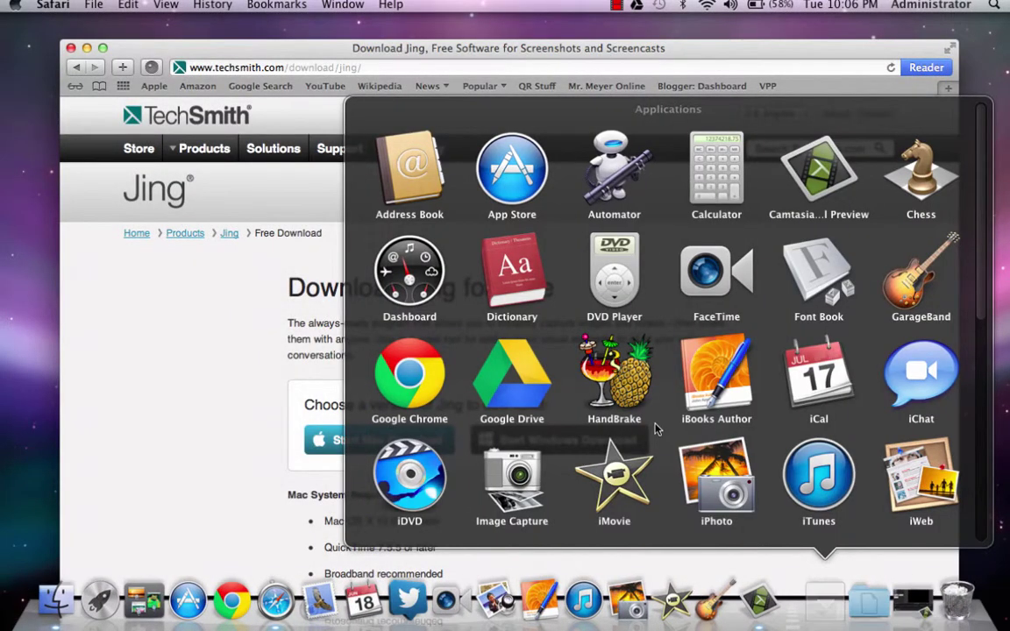
scroll(655, 426, down, 3)
scroll(656, 428, down, 4)
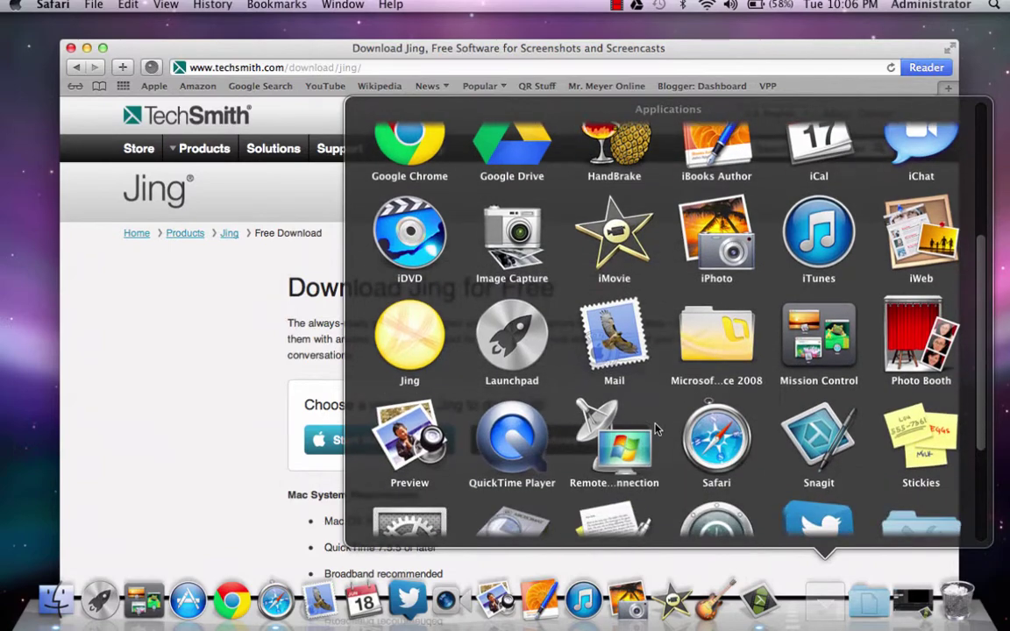
click(409, 337)
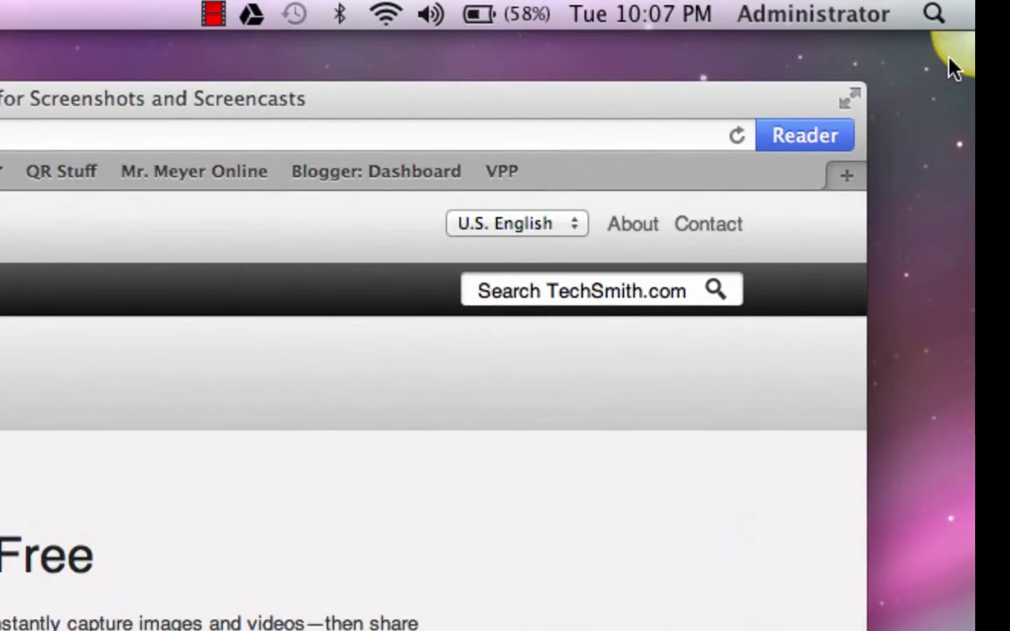
mouse_move(956, 66)
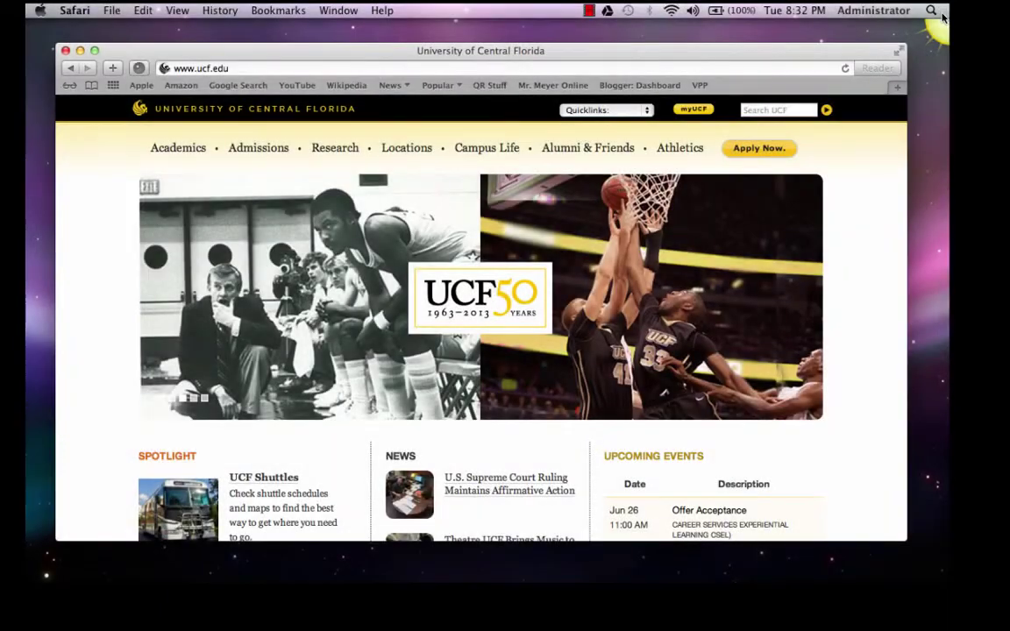
Step: Start a Jing capture and drag a 1250 x 781 area over the UCF homepage
mouse_move(938, 35)
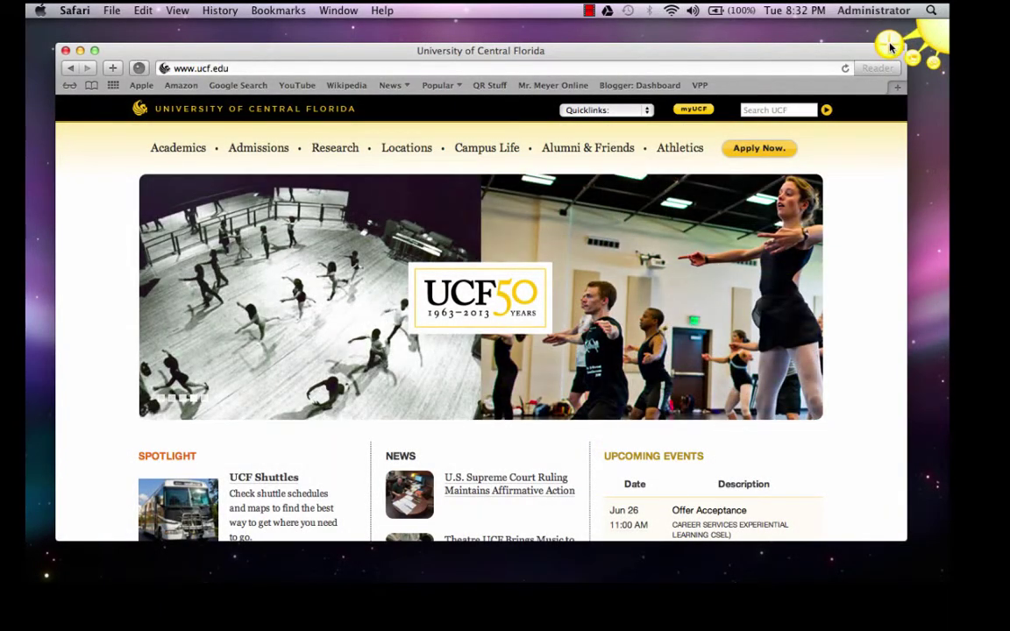
click(889, 45)
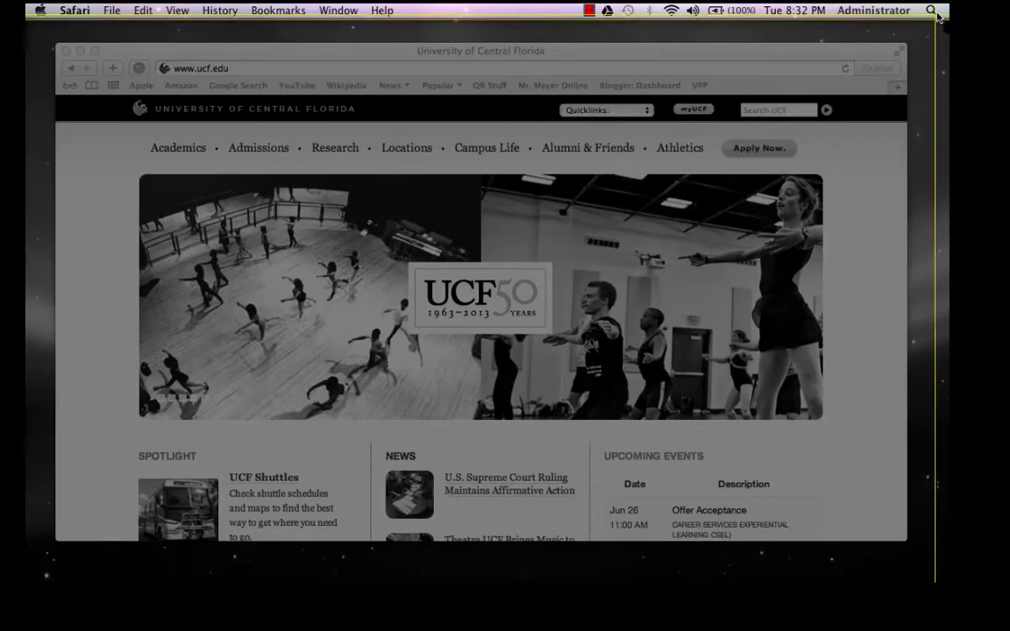
drag(943, 17, 36, 577)
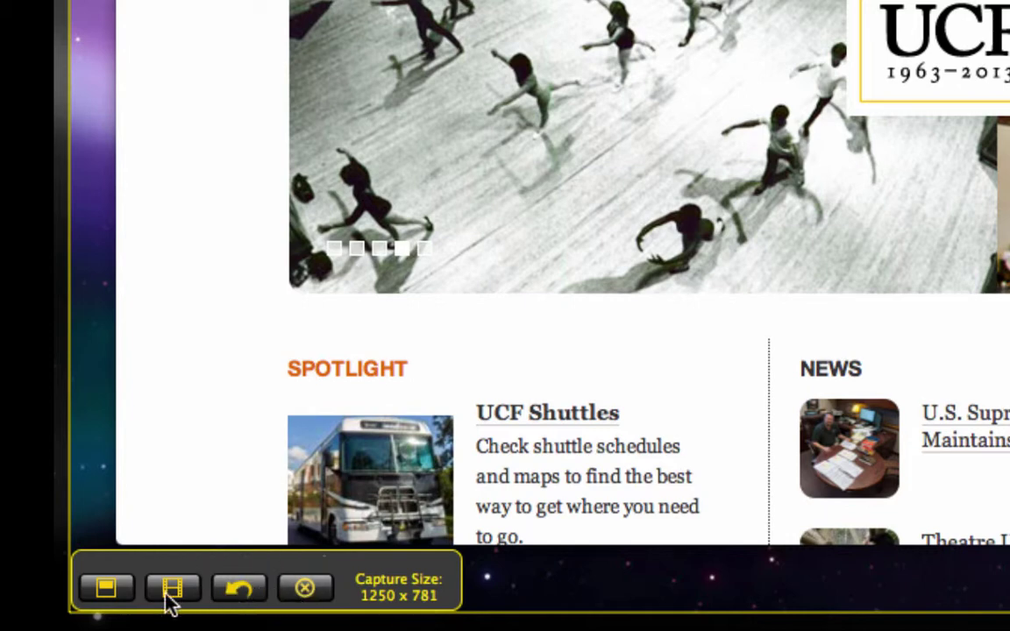
Step: Capture the marked area as an image and name it 'UCF Sign-in'
click(105, 589)
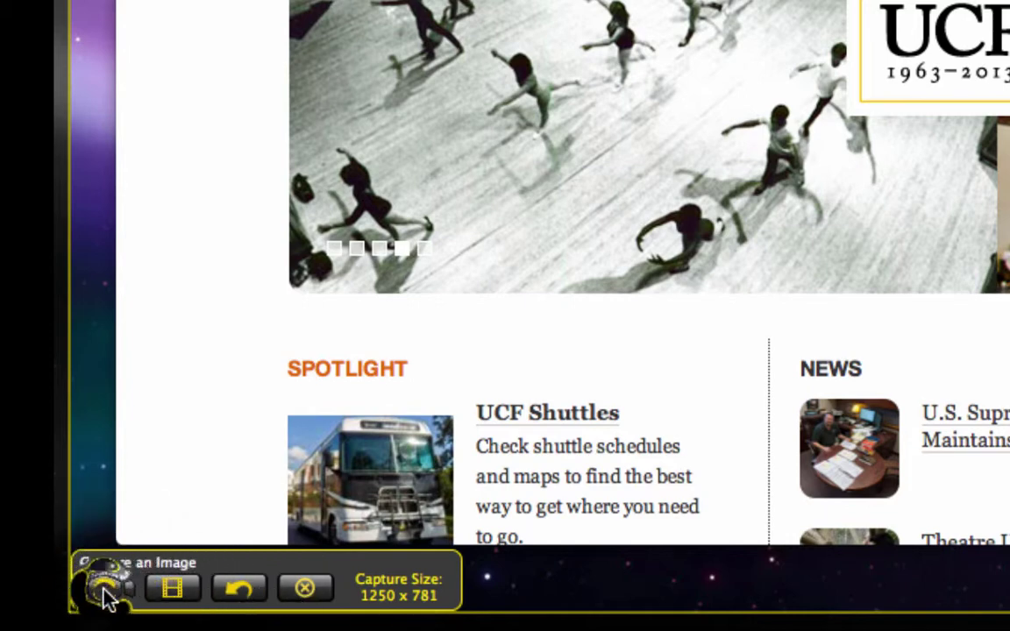
click(106, 592)
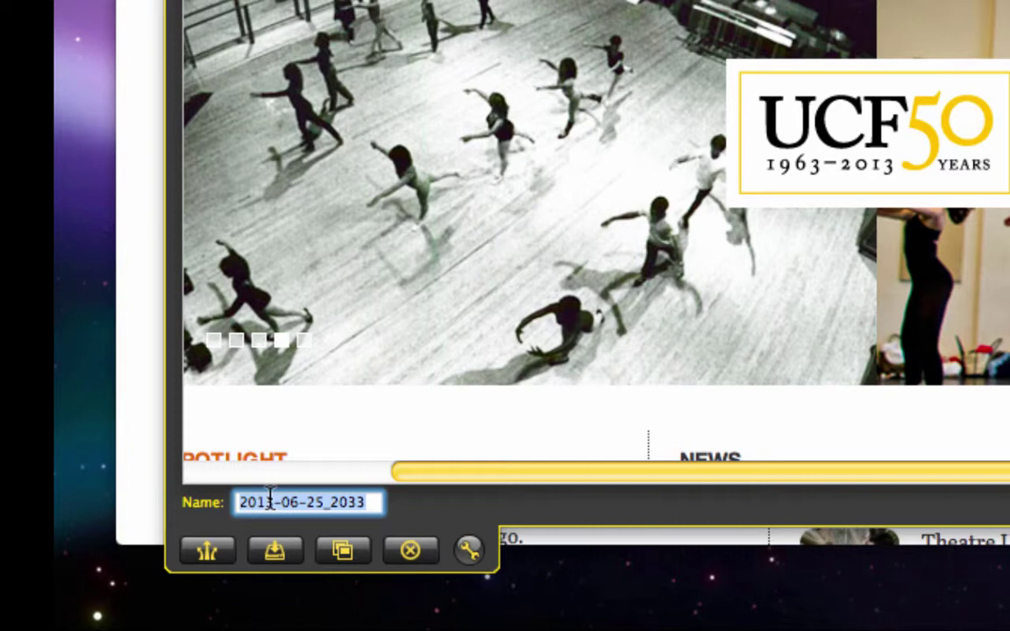
text(u)
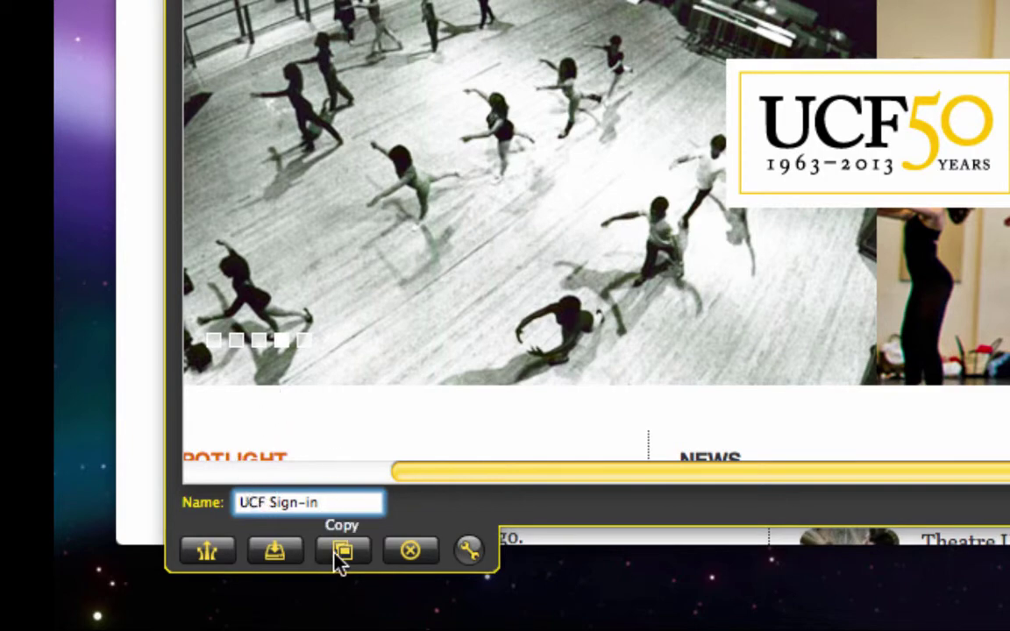
click(279, 558)
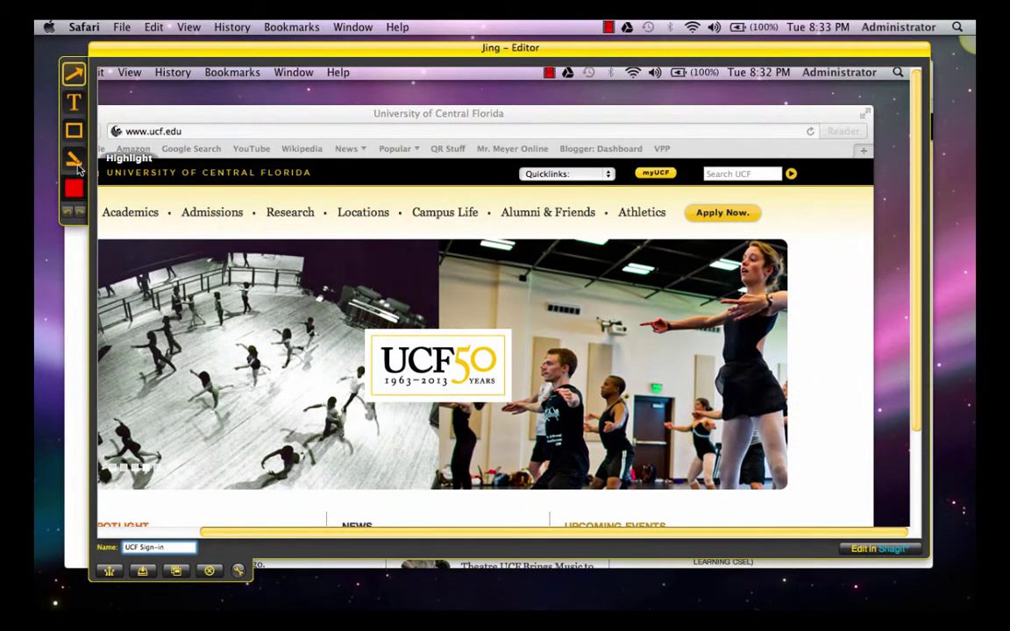
Step: Draw a red arrow pointing at myUCF and bring up the Desktop save dialog
click(76, 78)
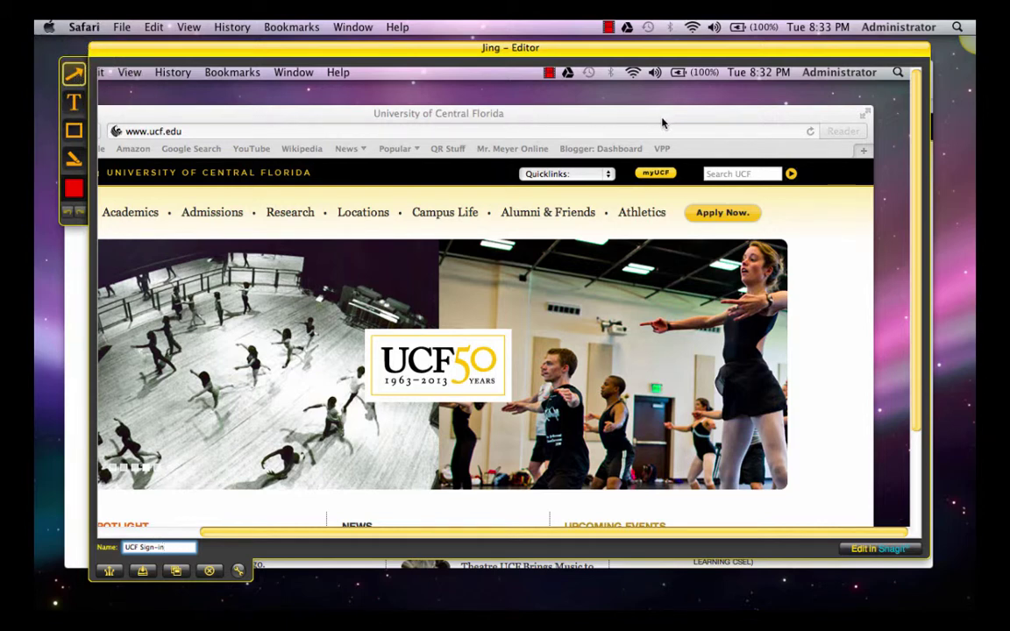
mouse_move(711, 97)
mouse_down()
mouse_move(698, 128)
mouse_move(659, 165)
mouse_up()
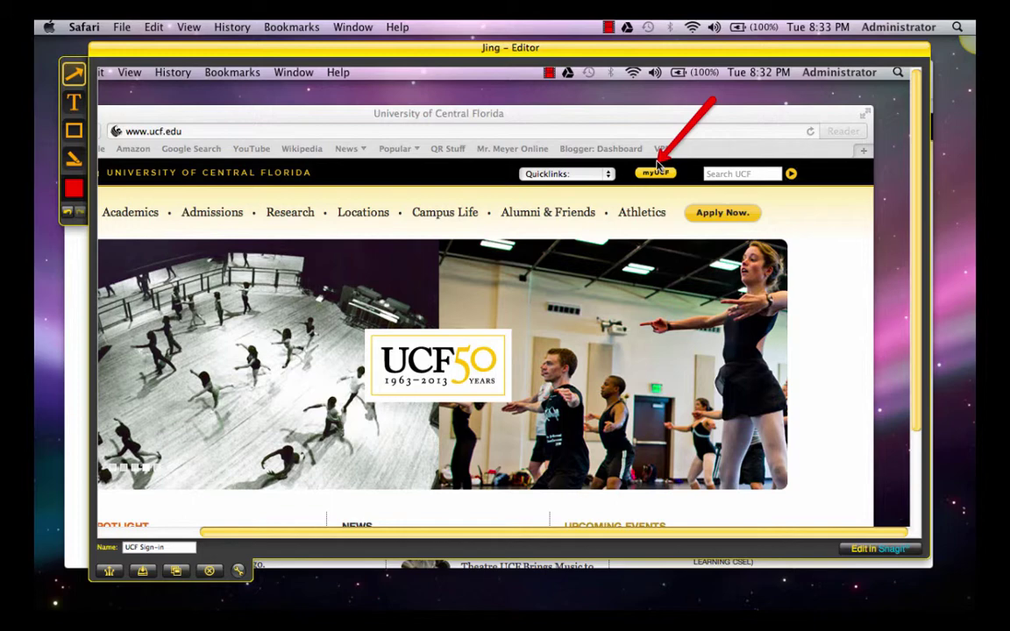
click(141, 571)
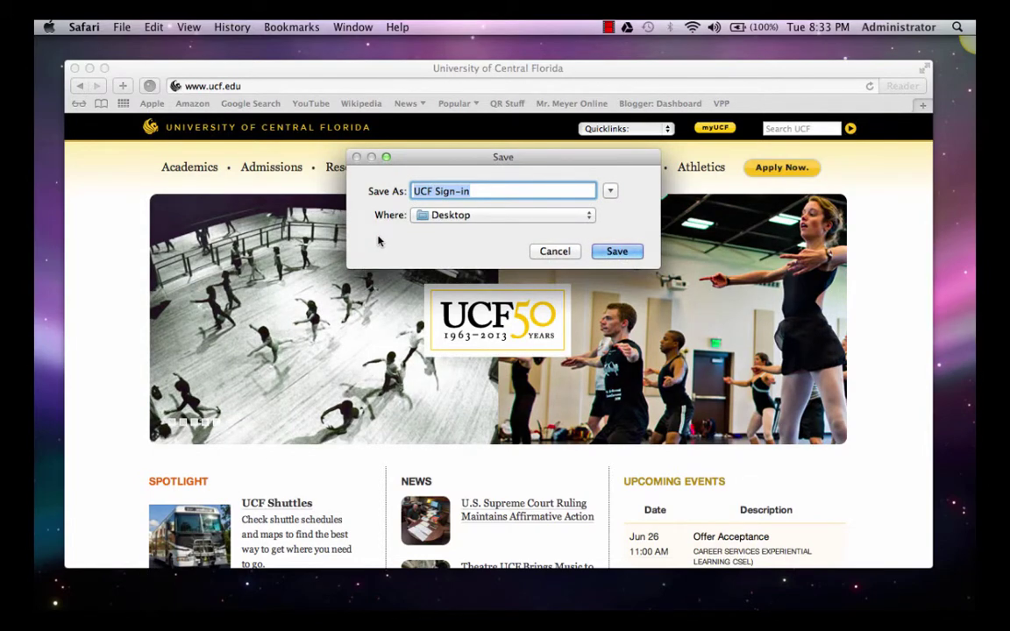
Step: Save 'UCF Sign-in' to the Desktop and dismiss the Capture Saved notice
click(616, 252)
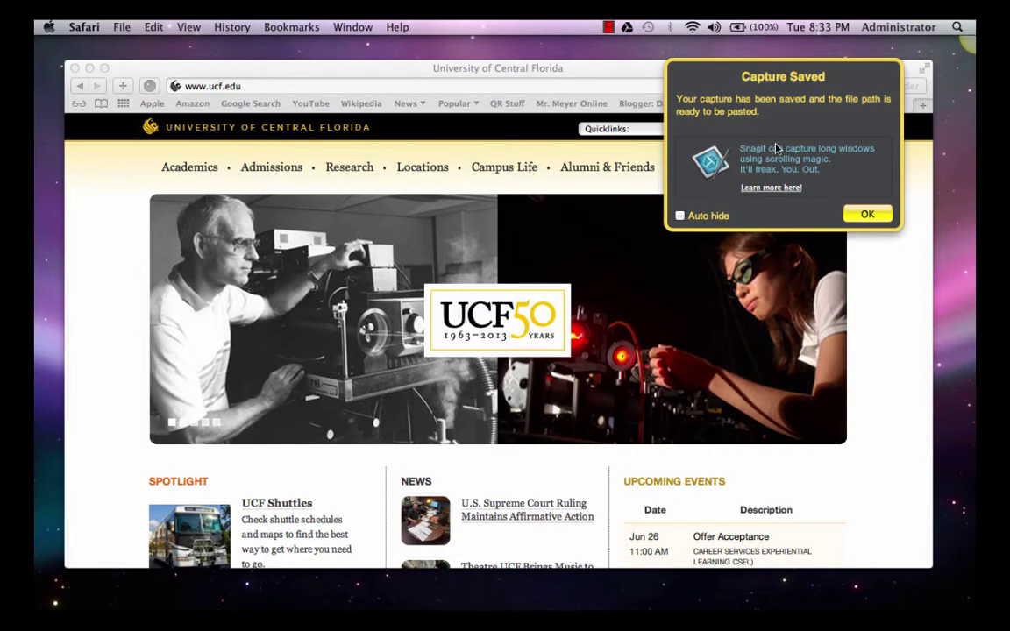
click(866, 216)
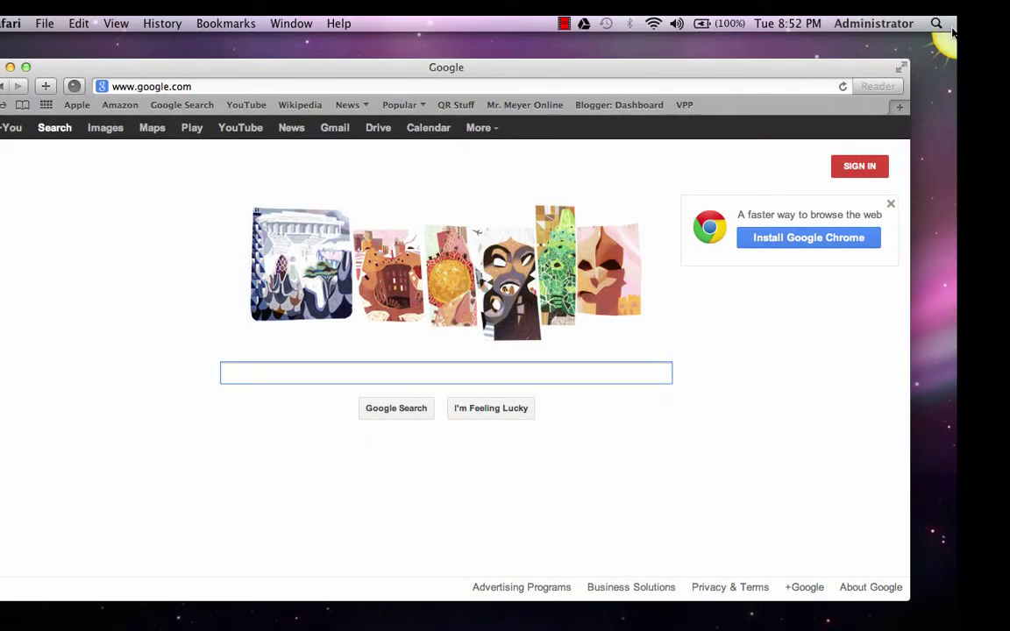
Step: Select a 1261 x 788 area around the Google page and start recording video
mouse_move(947, 48)
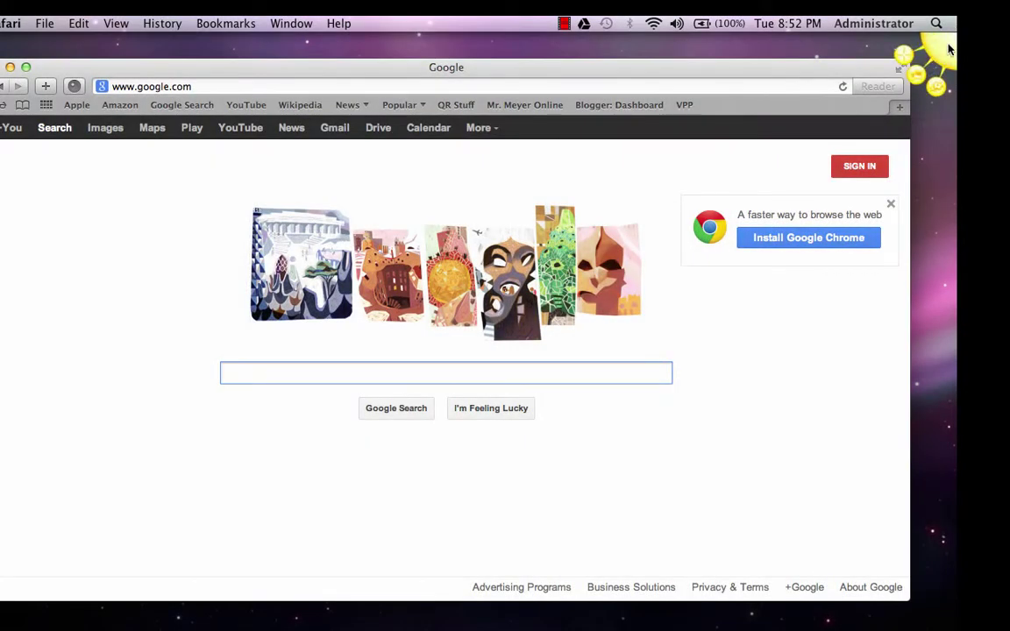
click(894, 63)
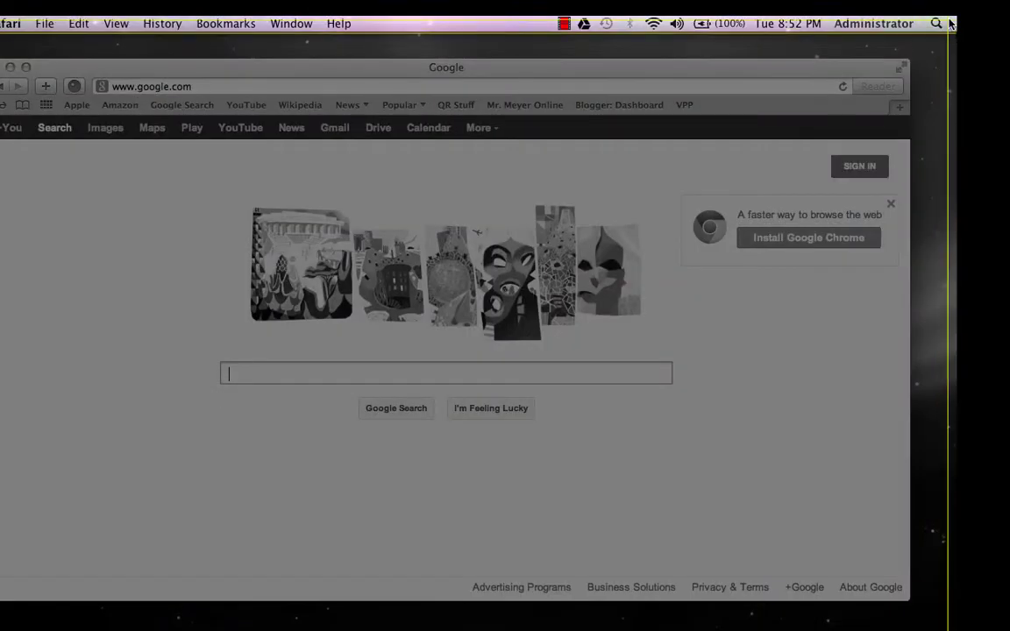
drag(953, 18, 349, 412)
drag(194, 510, 4, 617)
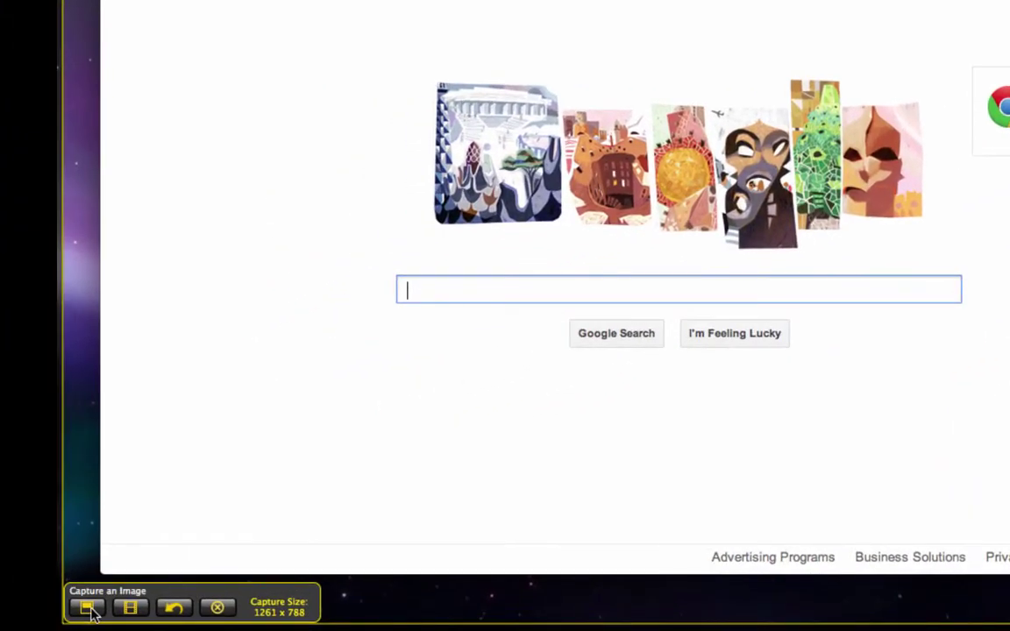
click(130, 609)
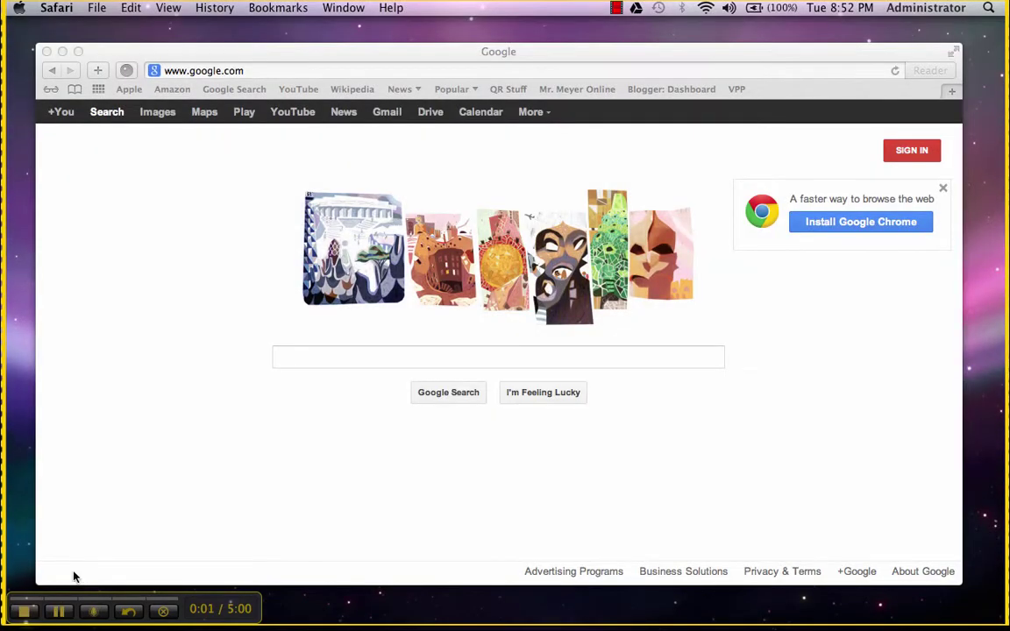
Step: Record switching between Safari, iBooks Author, Mail and iPhoto, then finish the 0:22 clip
click(509, 445)
mouse_move(660, 605)
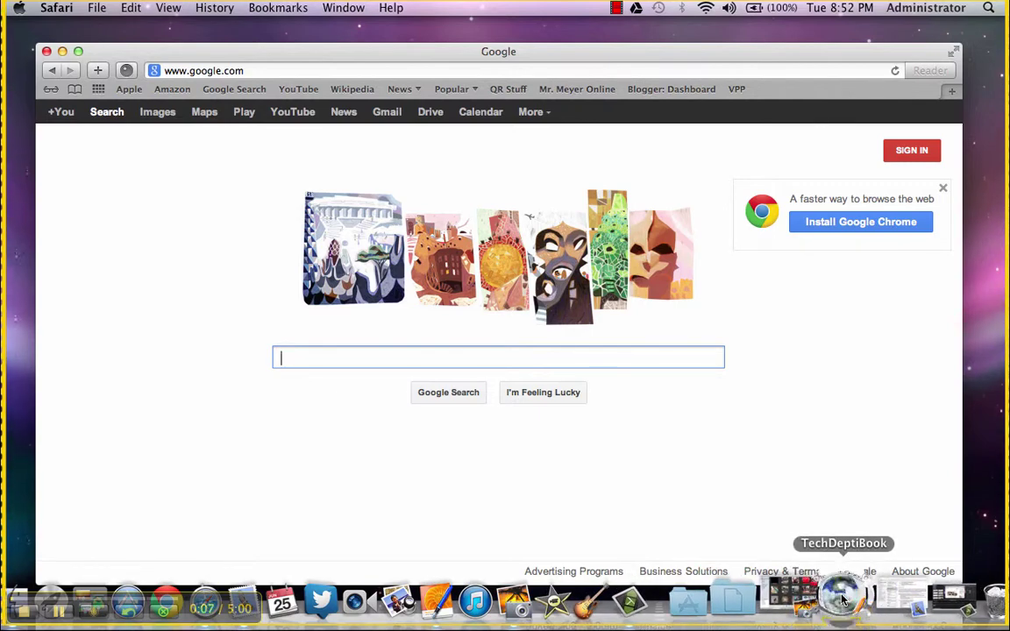
click(840, 600)
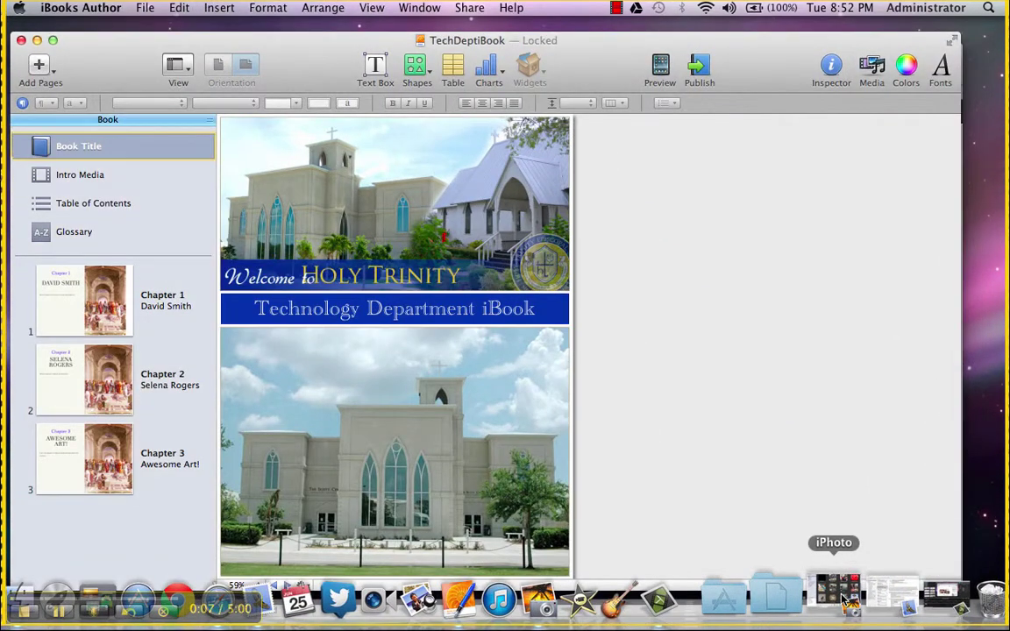
click(877, 599)
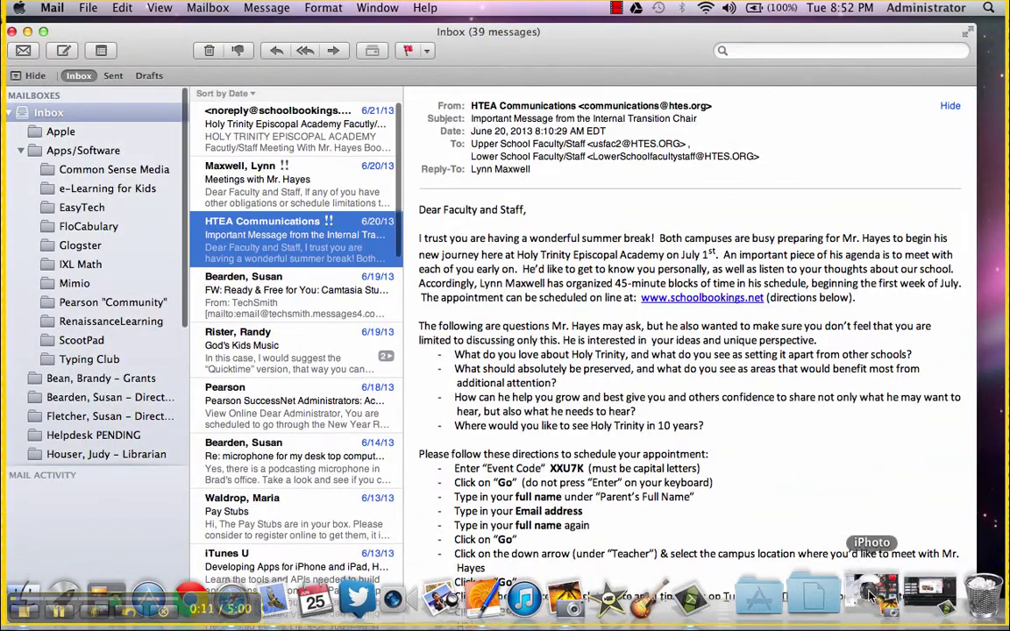
click(873, 596)
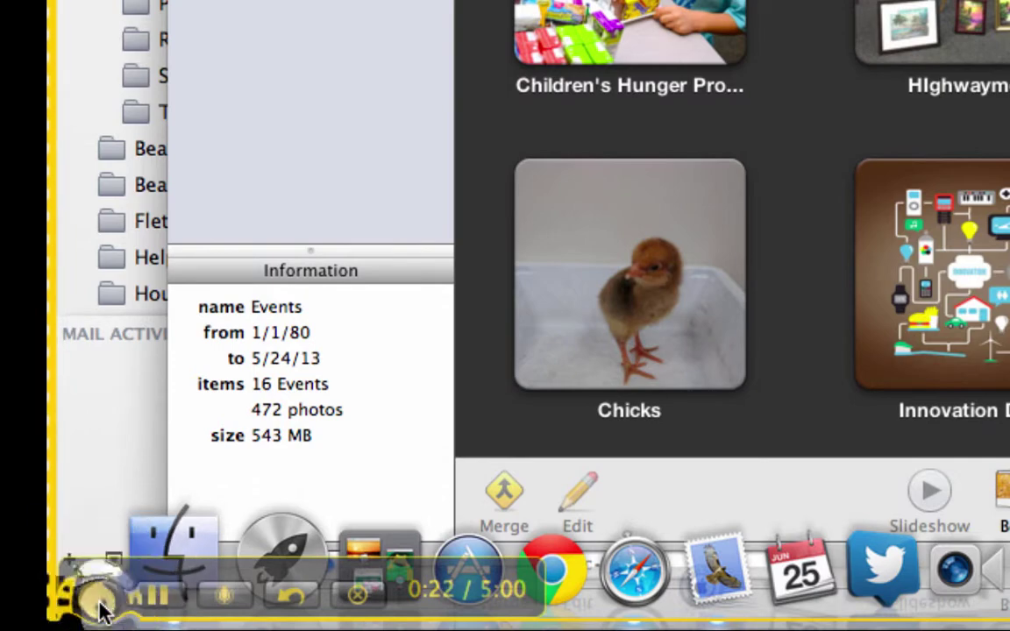
click(93, 596)
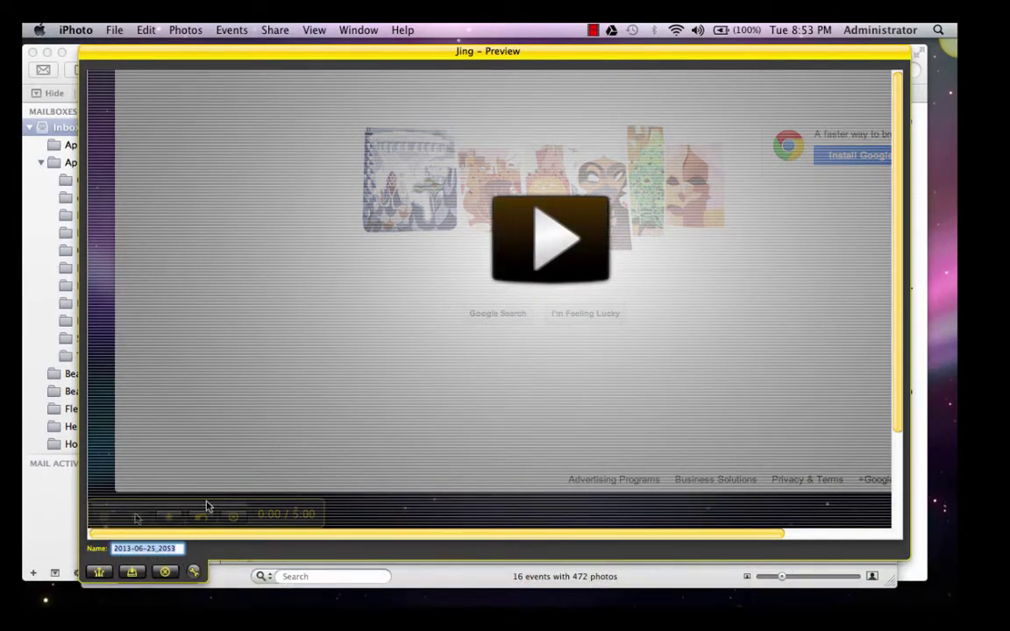
Step: Name the video 'Jing Video Tutorial' and save it to the Desktop
text(Jing Video Tutorial)
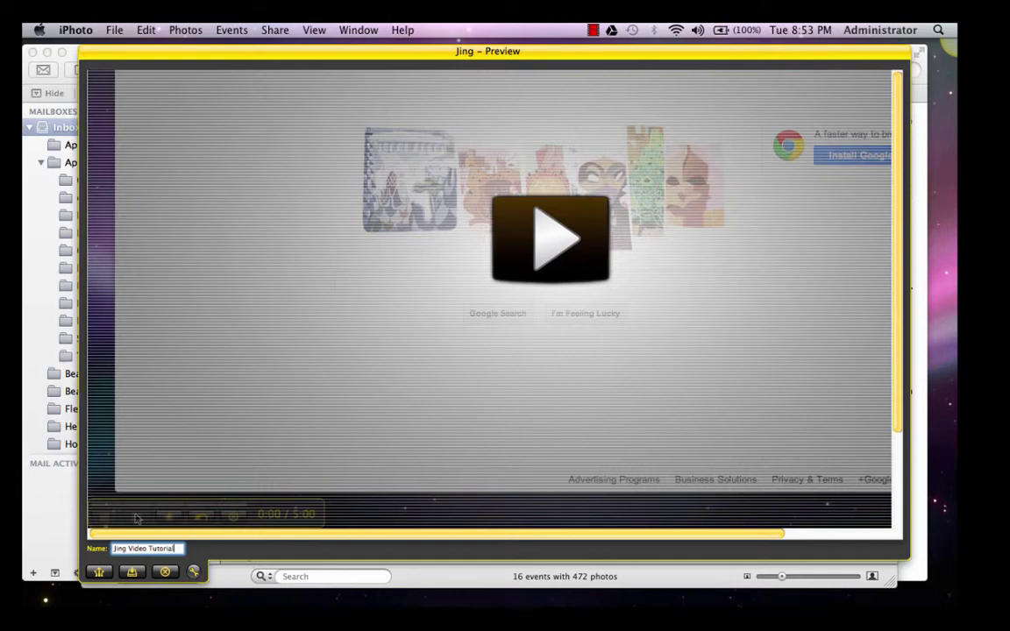
click(147, 573)
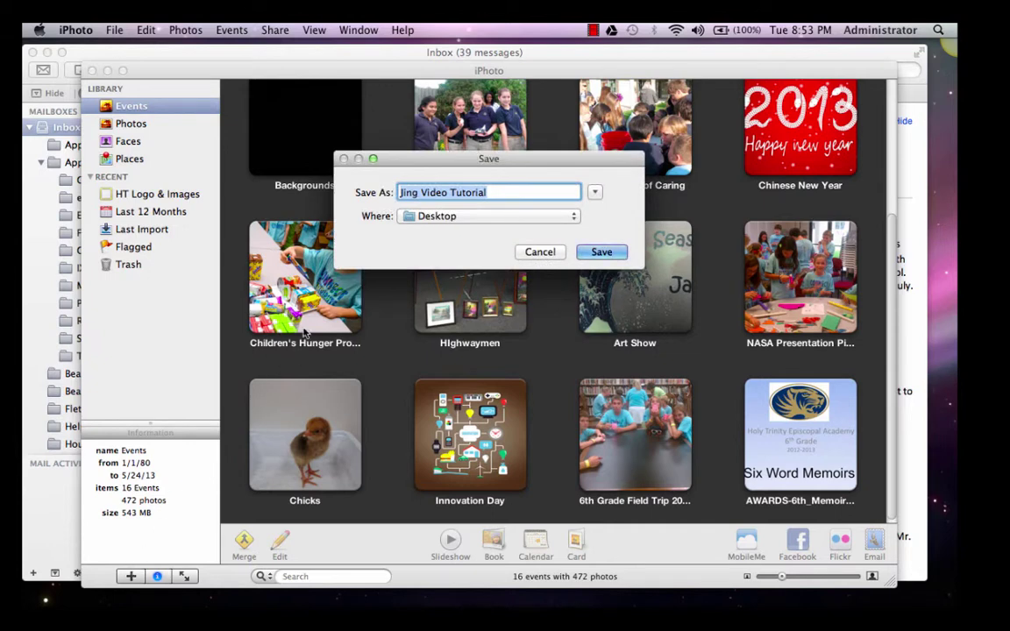
click(602, 252)
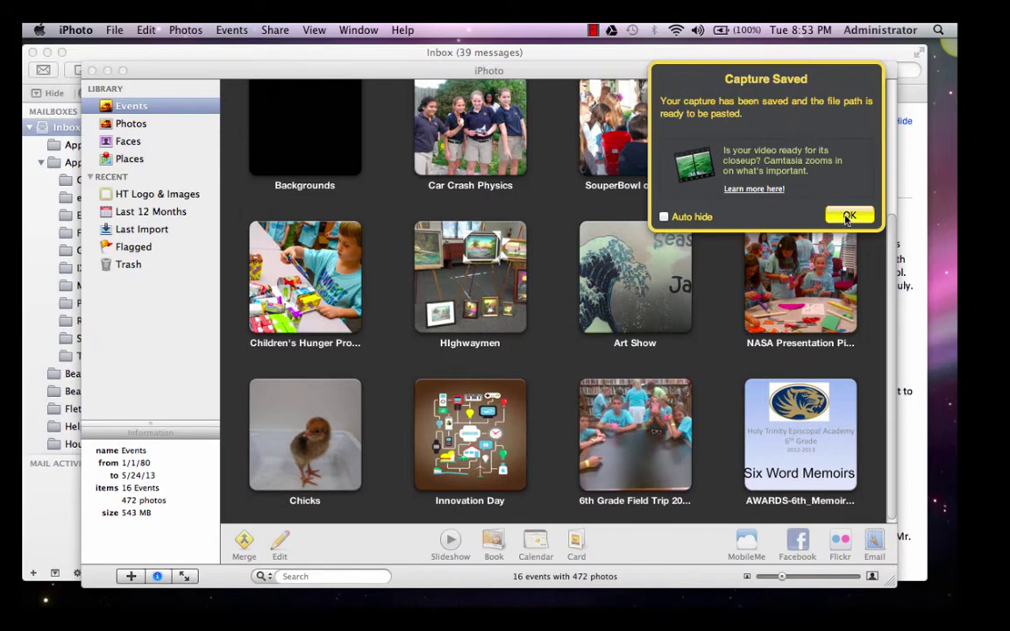
Step: Dismiss the Capture Saved notice, then quit Jing from its More options, confirming with Yes
click(847, 217)
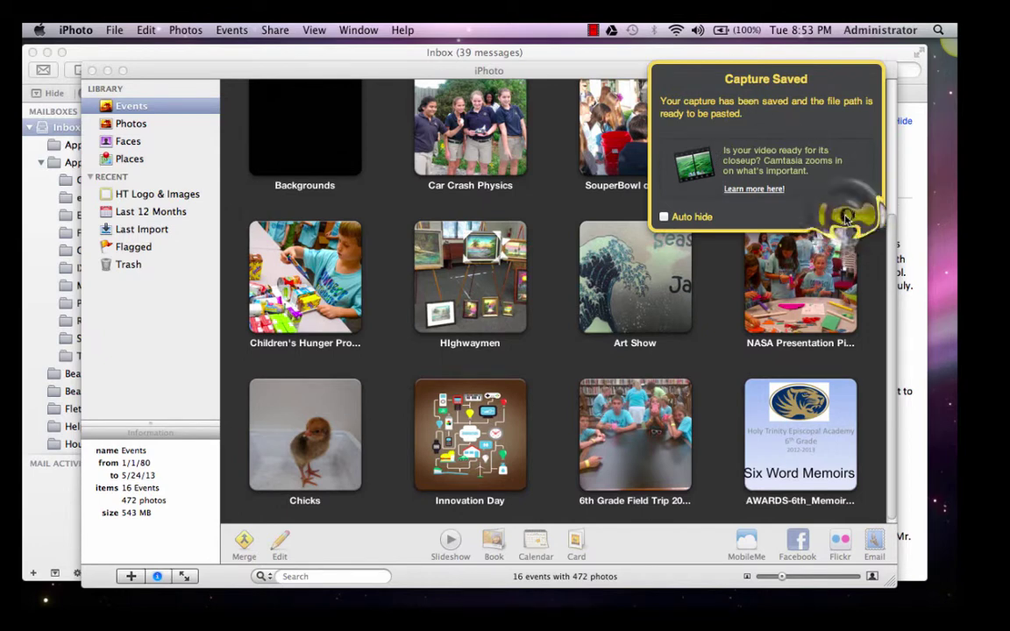
click(952, 52)
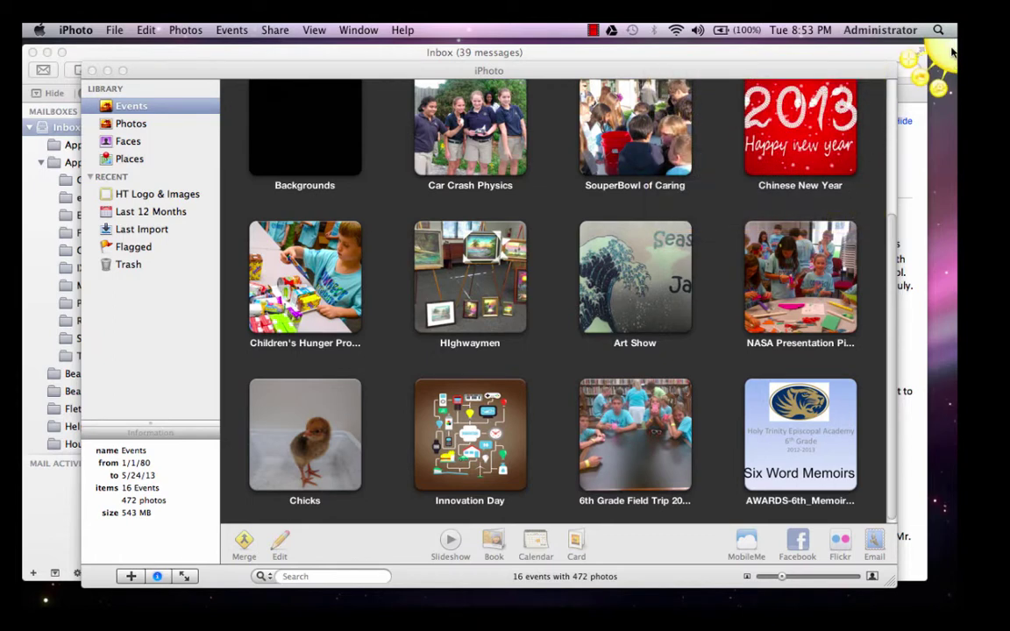
click(936, 105)
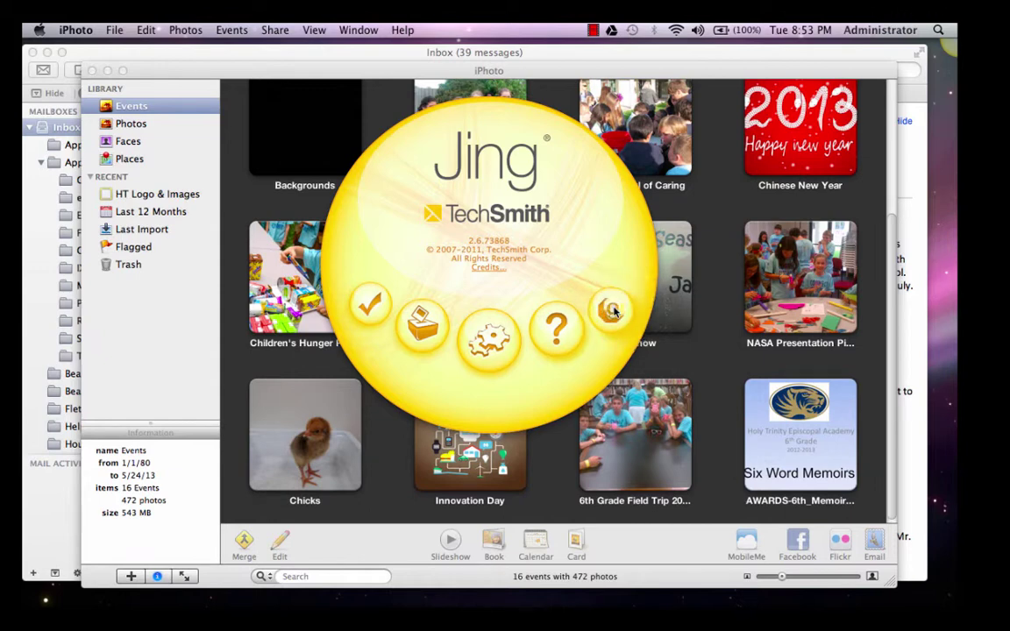
click(611, 308)
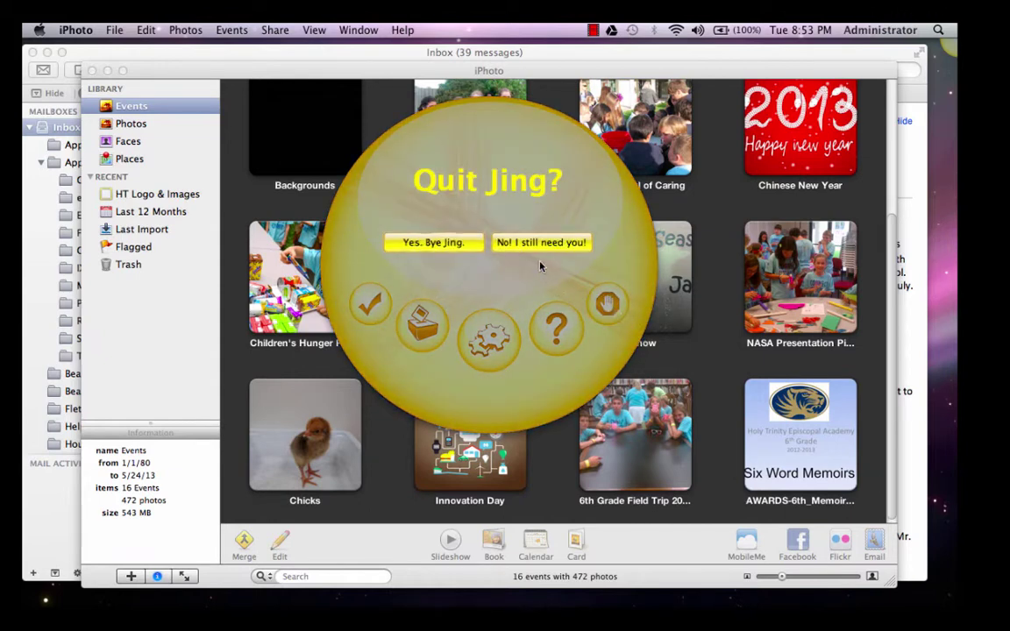
click(439, 242)
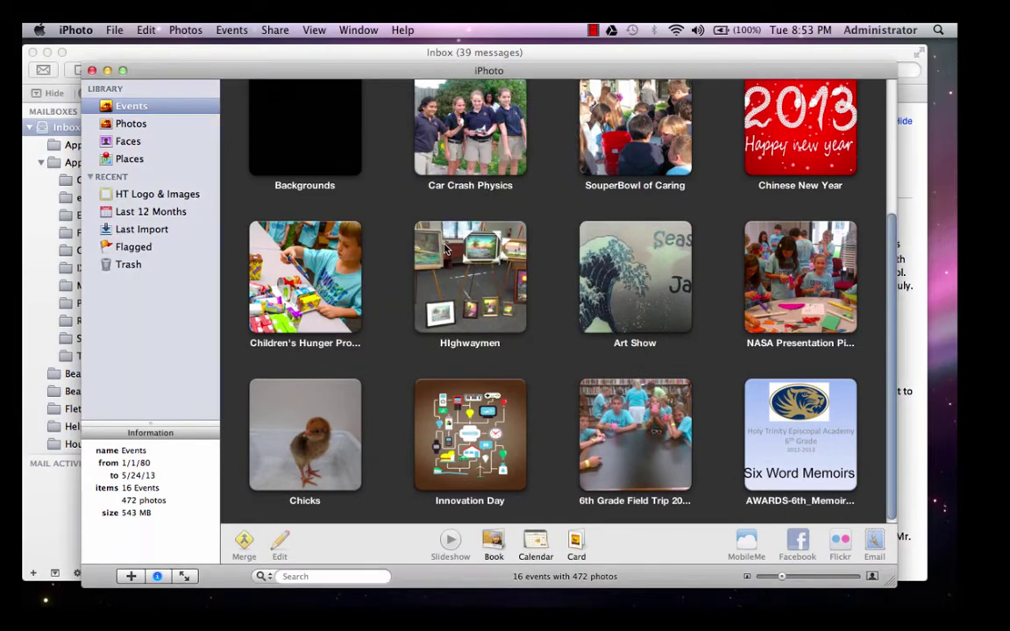